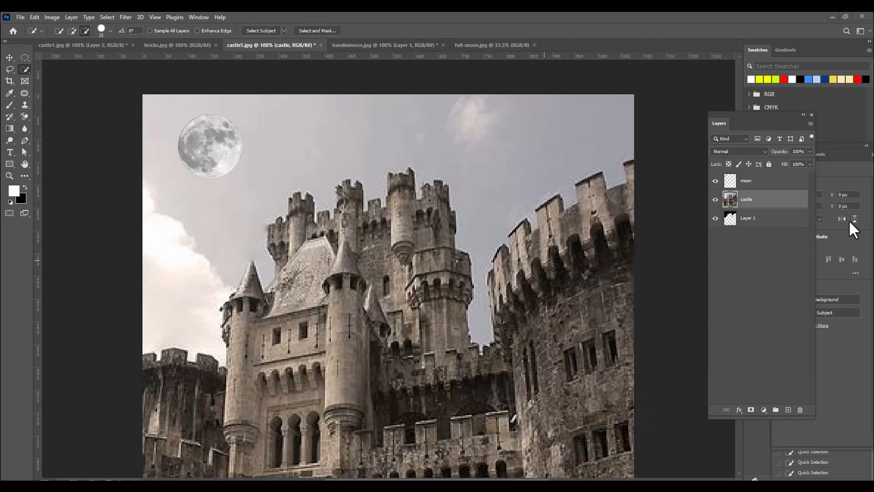
Select the sky around the castle on the castle layer with the Quick Selection tool
right_click(26, 71)
click(47, 78)
click(61, 29)
drag(178, 103, 558, 141)
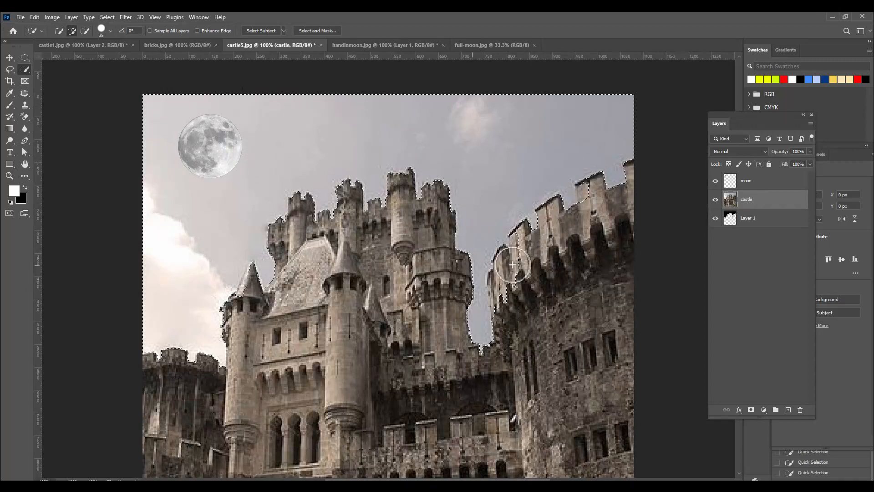
Refine the sky selection along the castle's tower edges and battlements with a 15 px Quick Selection brush, adding sky and subtracting stonework
key(bracketleft)
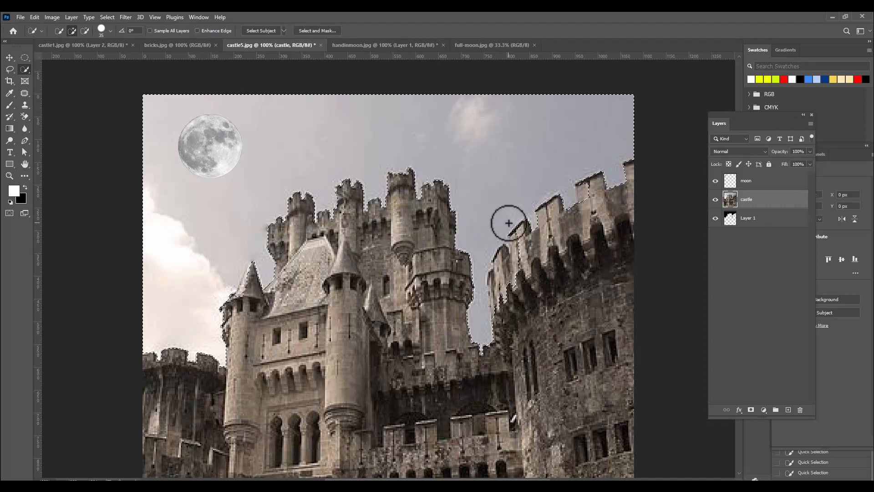
key(bracketleft)
key(bracketleft)
key(bracketleft)
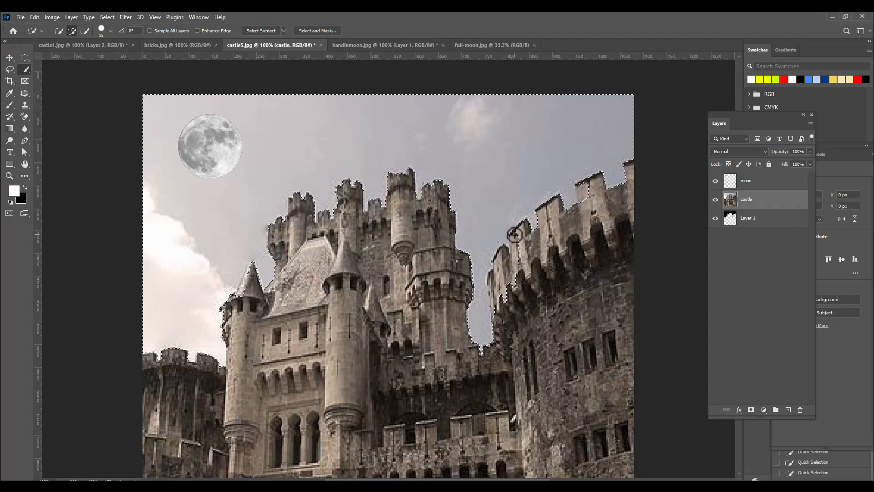
key(alt)
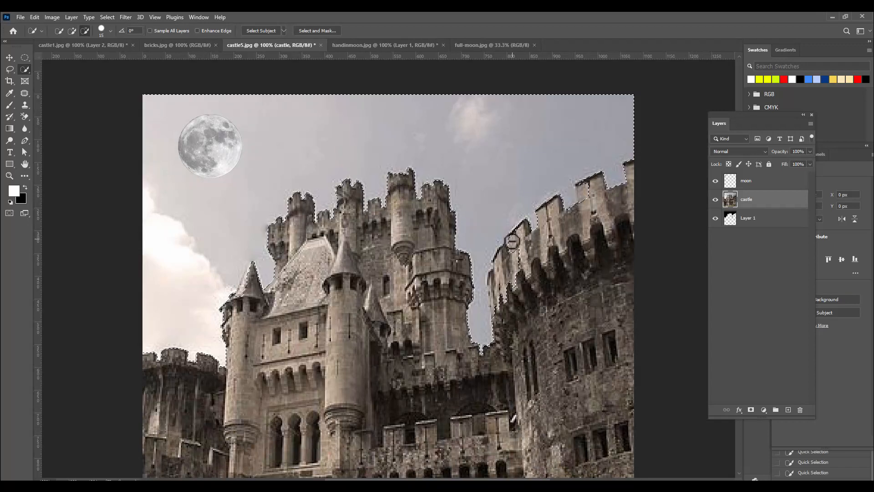
drag(503, 263, 494, 289)
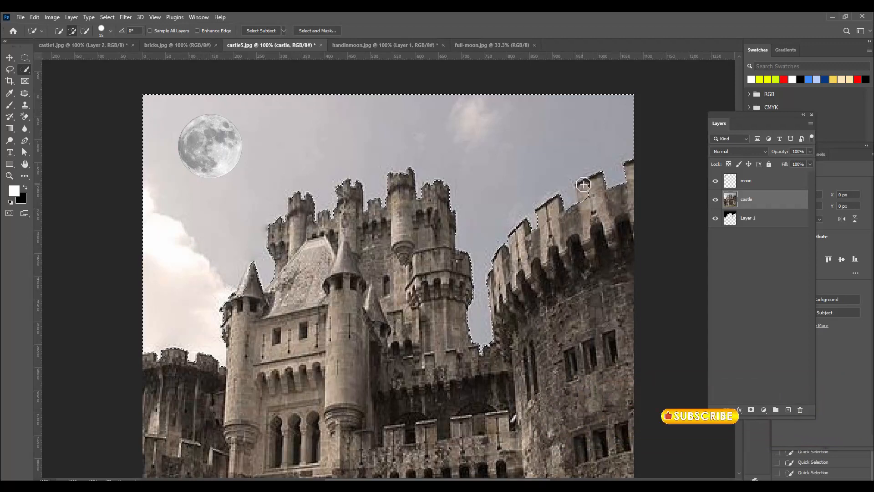
drag(583, 185, 581, 198)
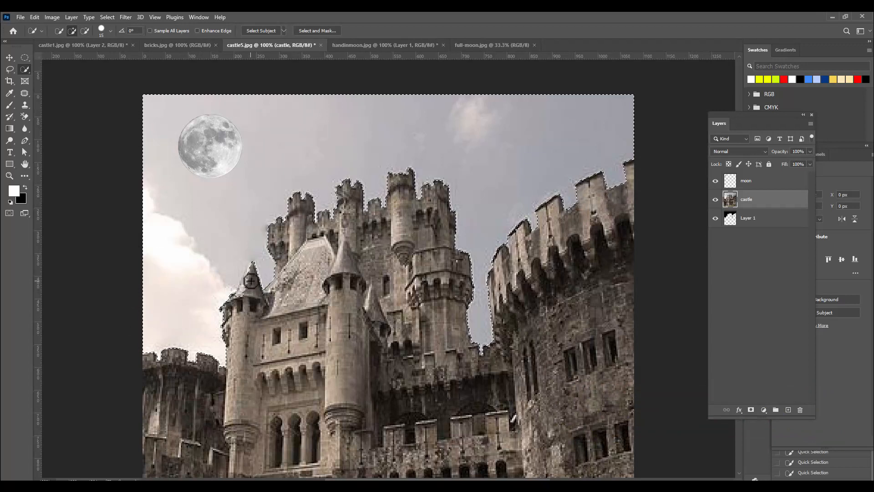
key(alt)
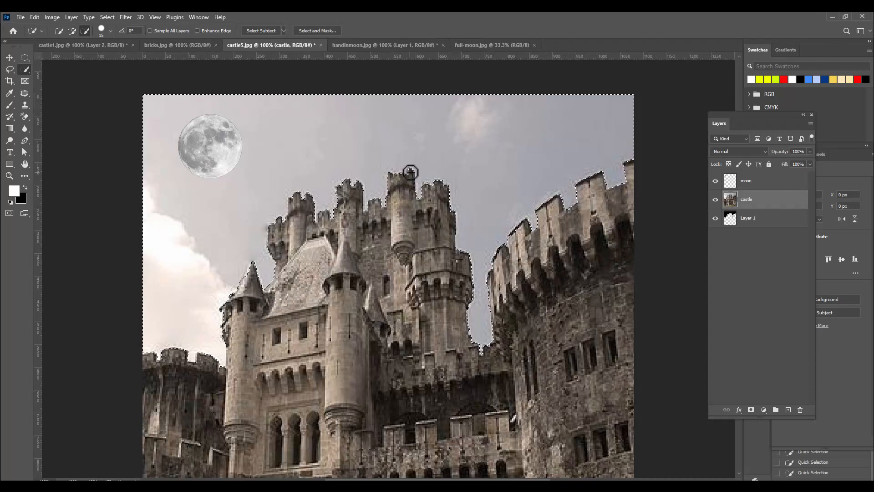
key(ctrl+d)
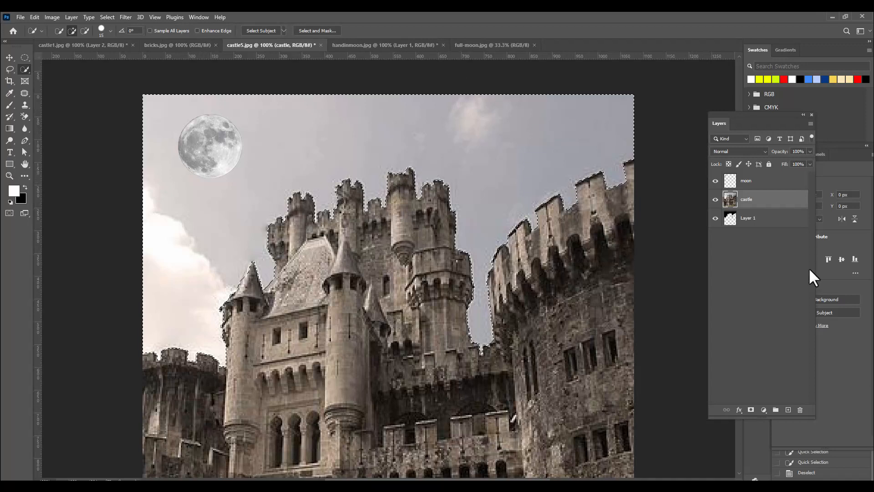
Fill the selected sky with black on a new layer above the castle layer, and deselect
click(787, 410)
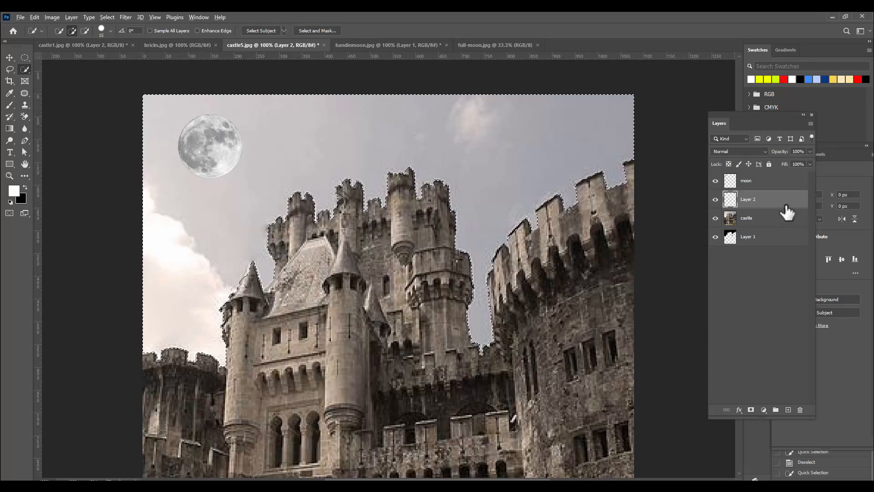
key(alt+BackSpace)
key(ctrl+BackSpace)
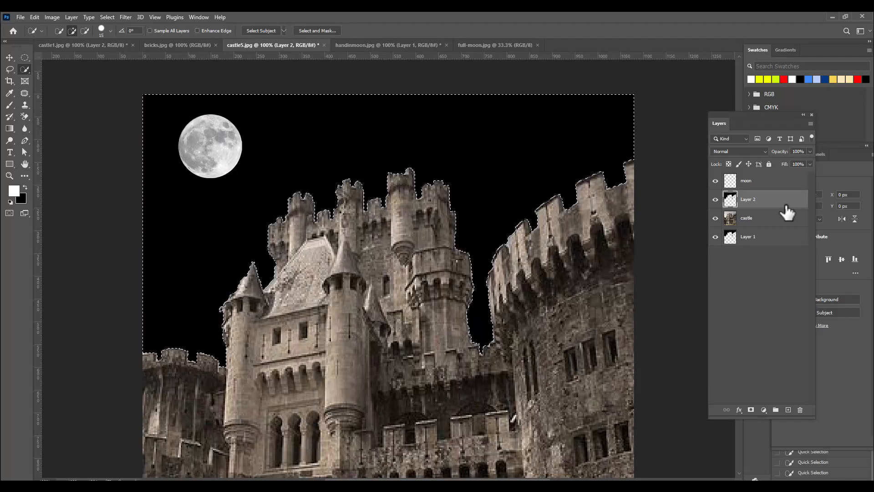
key(ctrl+d)
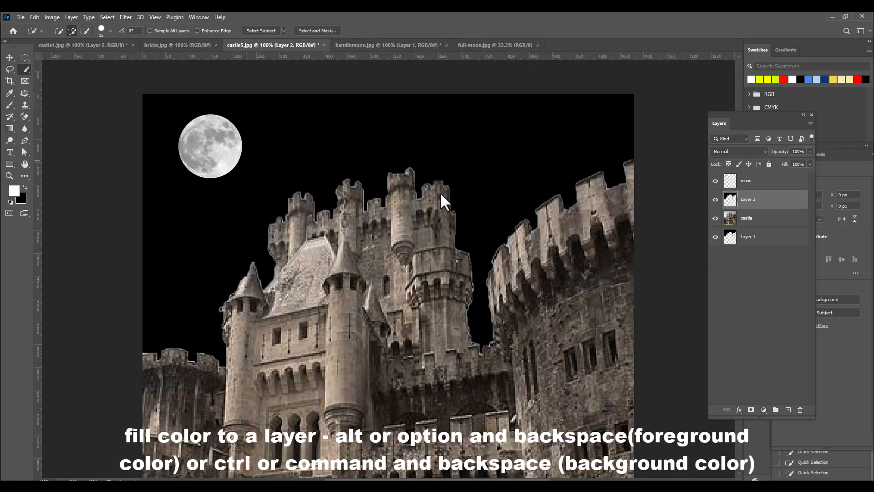
Add a Curves adjustment layer above the moon layer and darken the image with a curve point at input 153, output 62
click(10, 58)
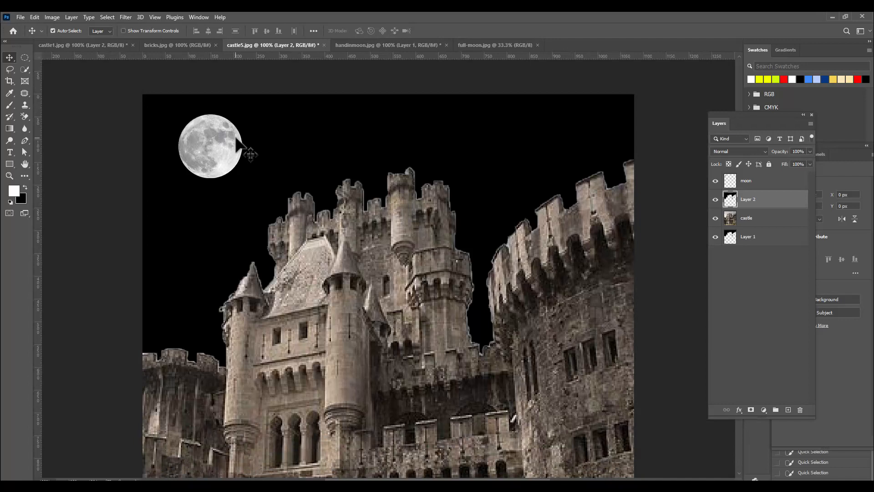
click(766, 186)
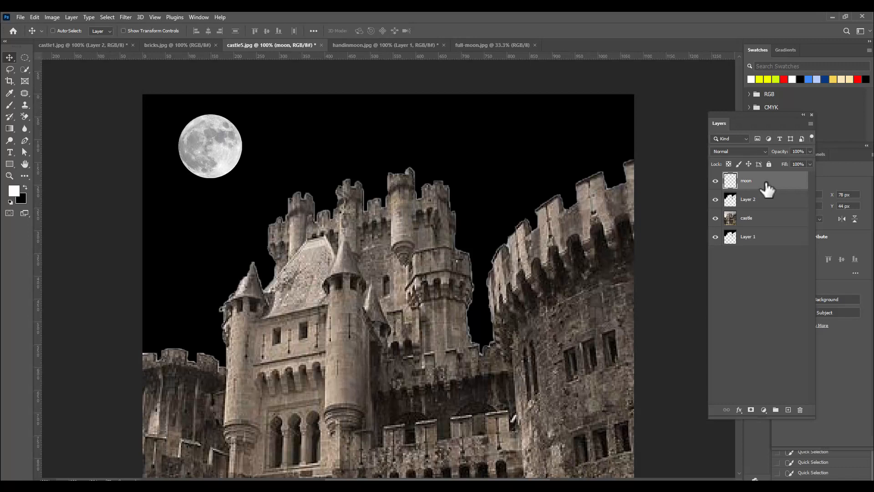
key(ctrl+minus)
key(ctrl+minus)
key(ctrl+plus)
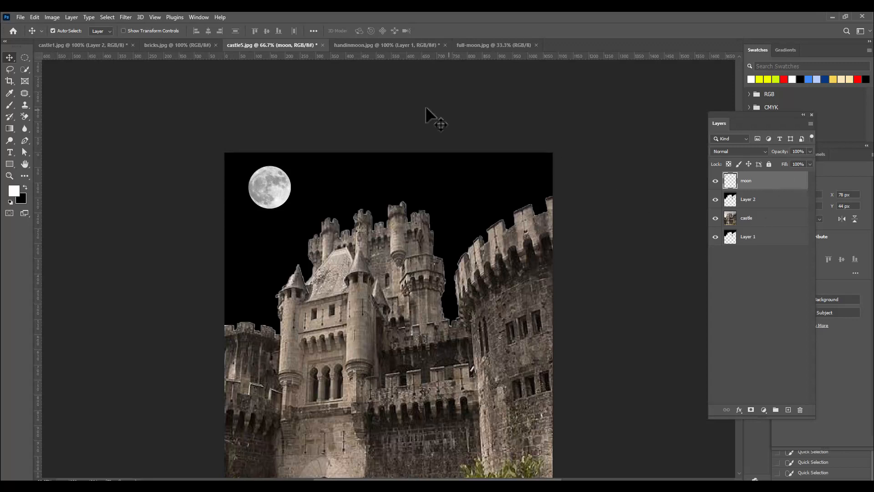
scroll(484, 117, down, 3)
scroll(553, 127, up, 2)
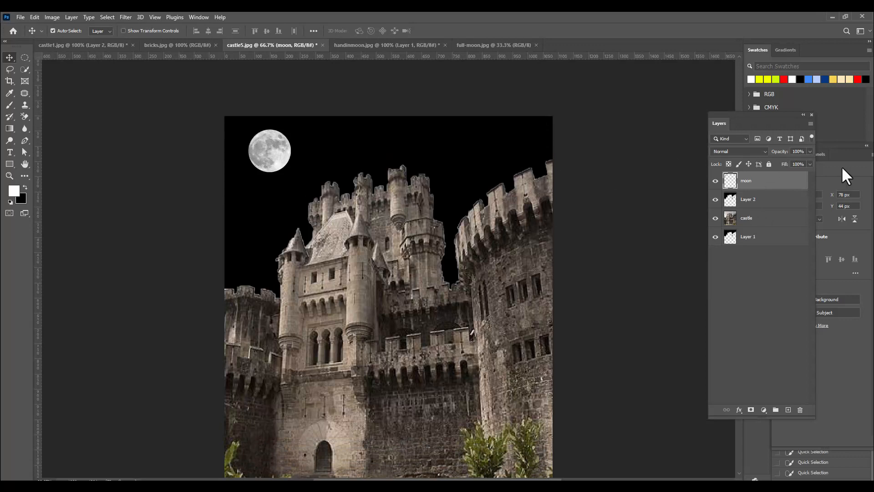
click(764, 409)
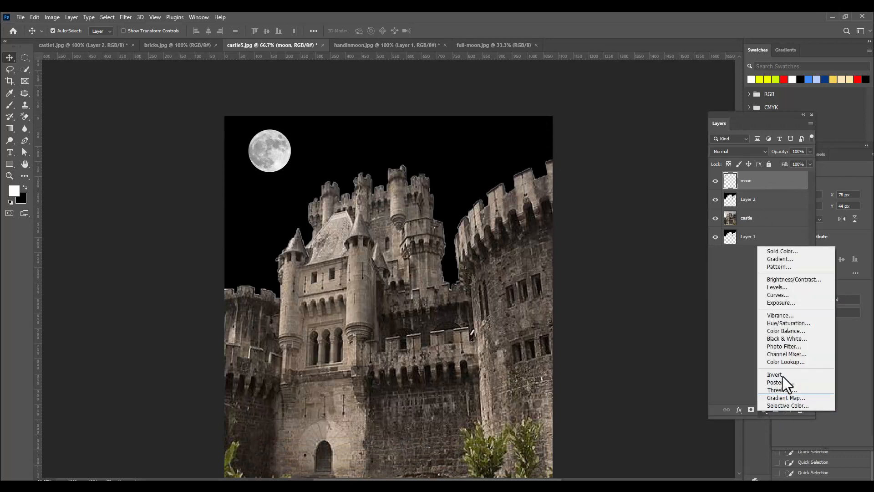
click(776, 294)
drag(736, 113, 639, 146)
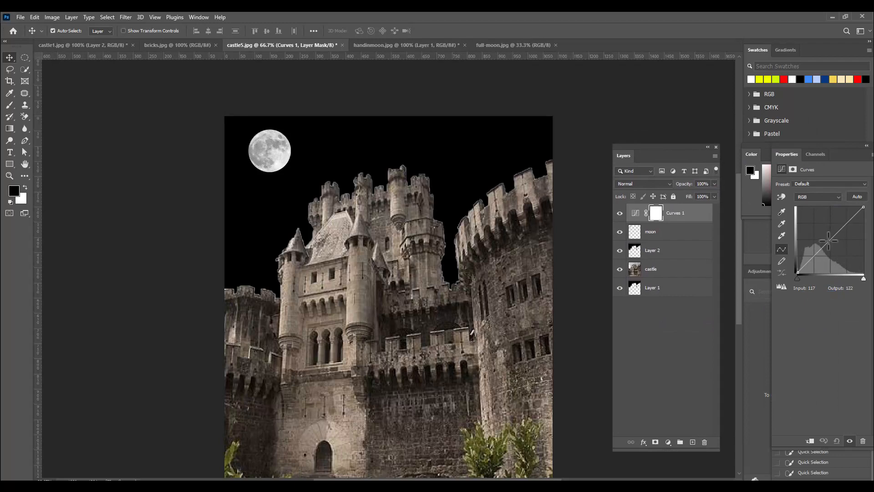
drag(828, 241, 838, 256)
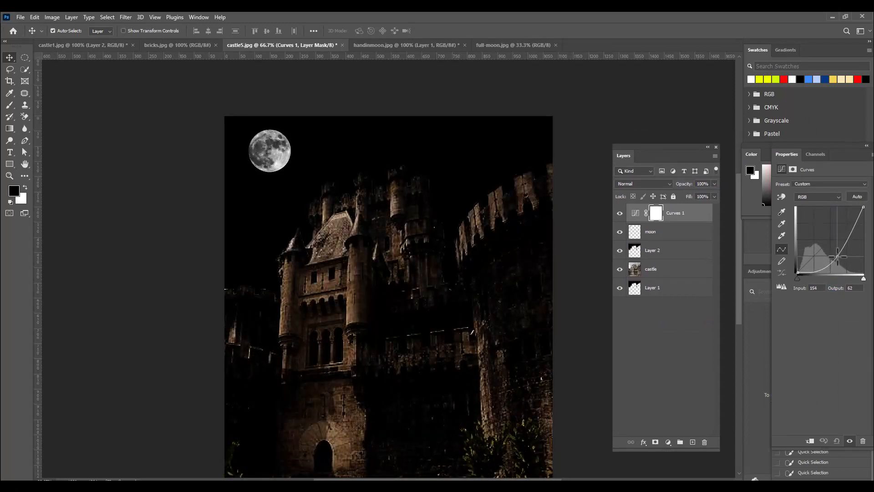
drag(624, 152, 621, 136)
scroll(434, 264, down, 3)
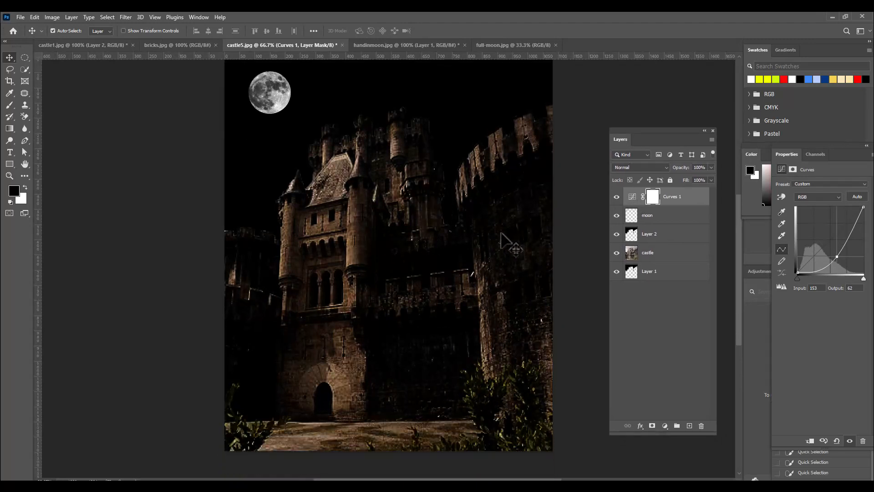
scroll(504, 238, up, 1)
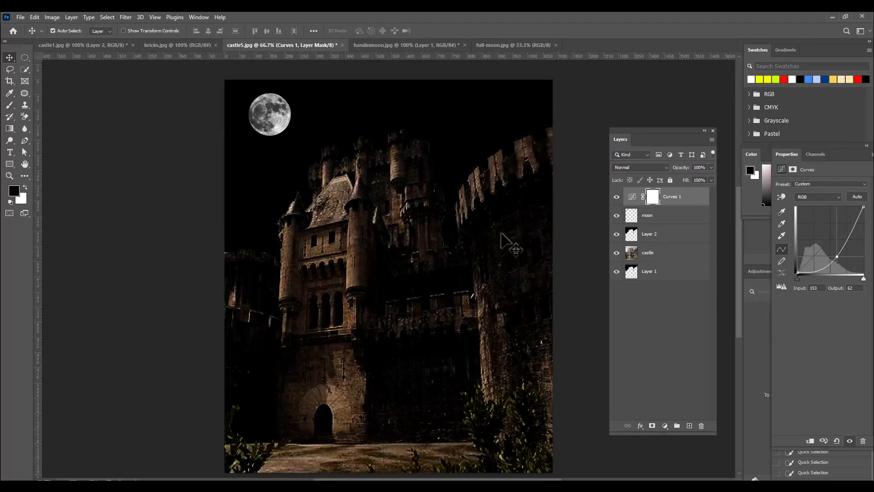
Add a Color Lookup adjustment layer using the Moonlight.3DL file, and move the moon layer above it
drag(644, 136, 633, 135)
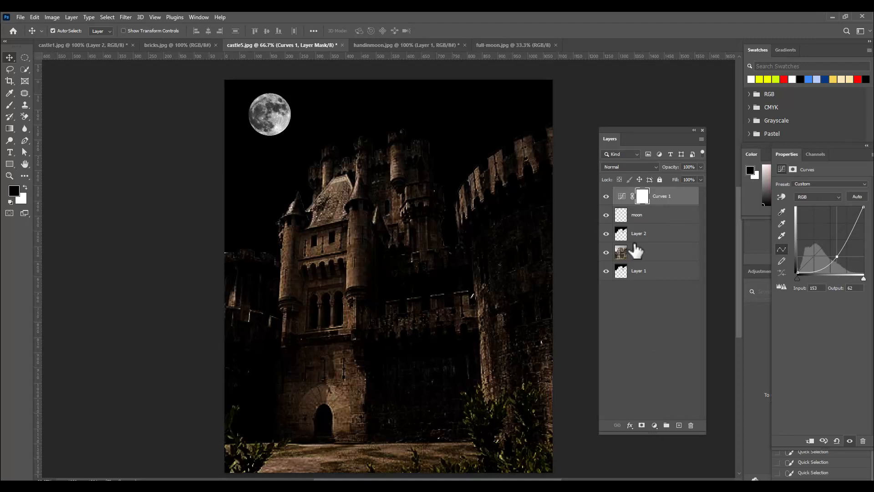
click(654, 425)
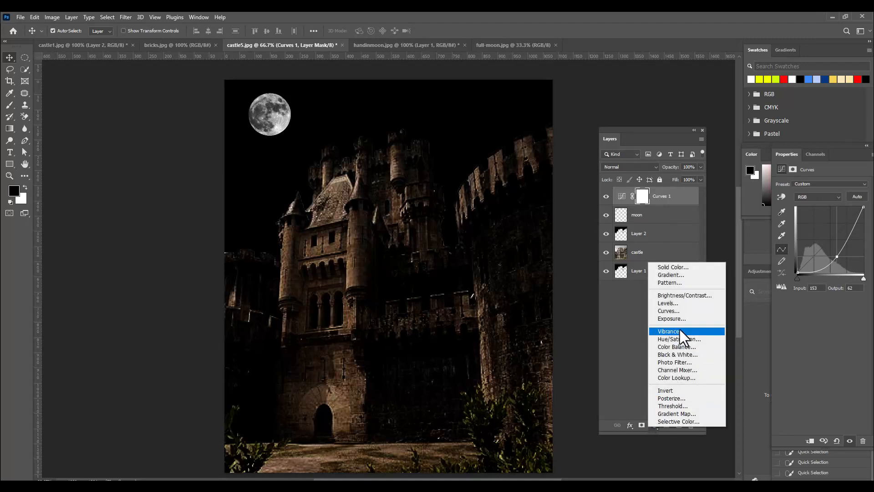
click(695, 376)
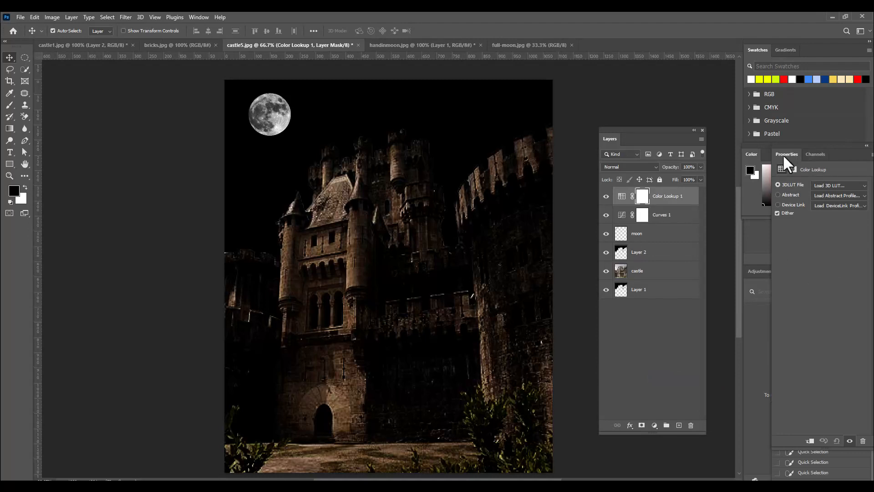
drag(782, 154, 717, 150)
click(717, 191)
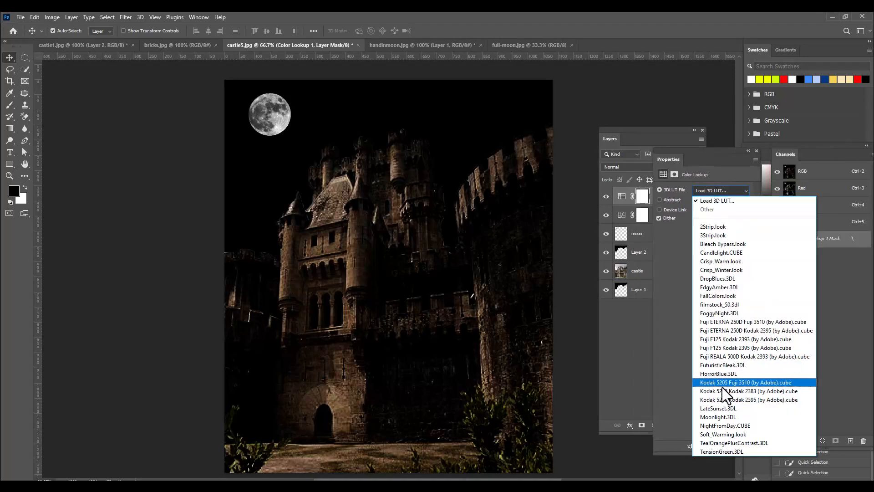
click(720, 417)
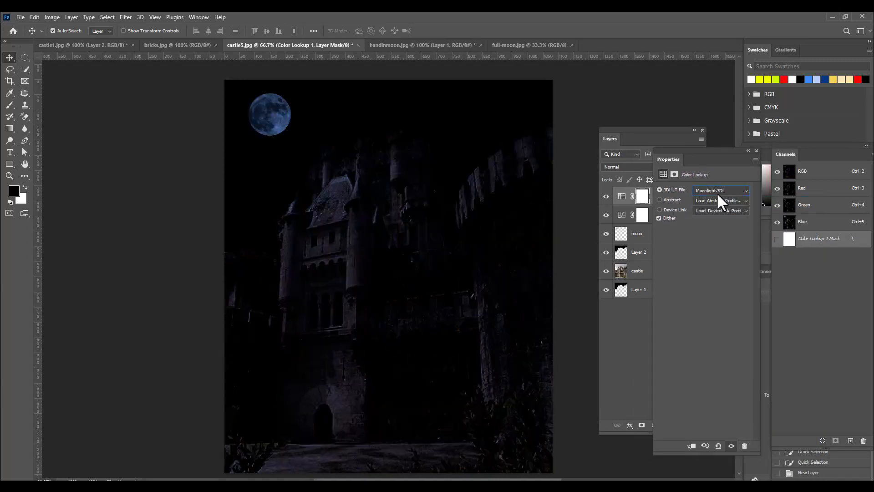
drag(696, 155, 781, 164)
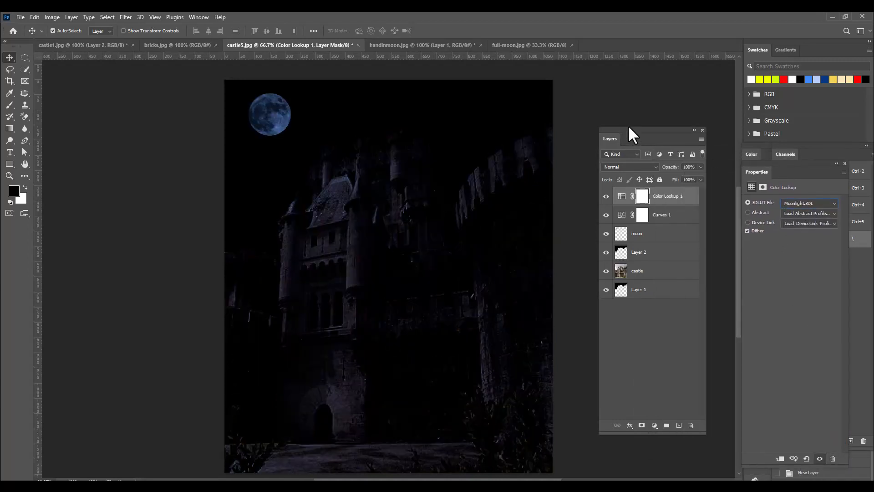
drag(649, 235, 665, 189)
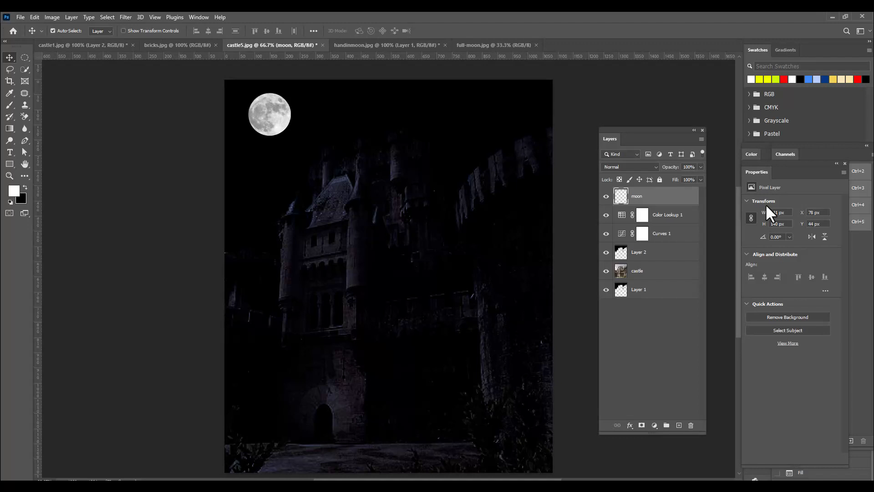
drag(636, 132, 649, 101)
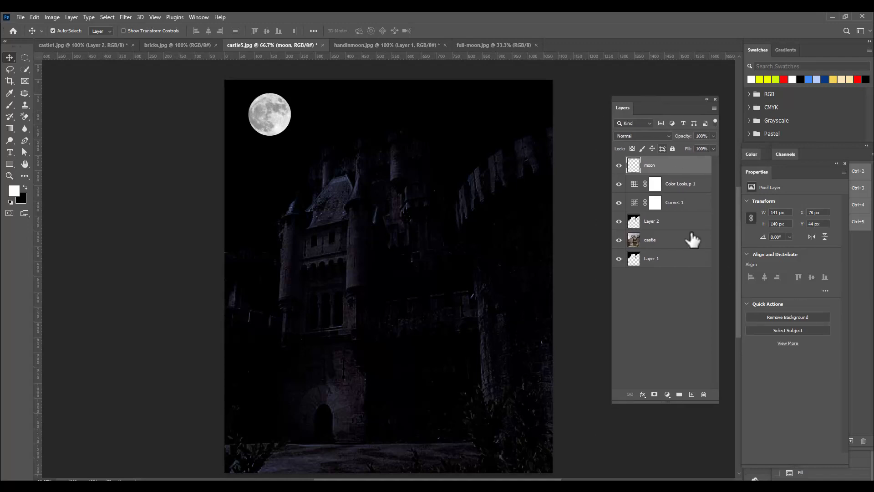
Create a new layer above the moon layer and set its blending mode to Color Dodge
click(691, 394)
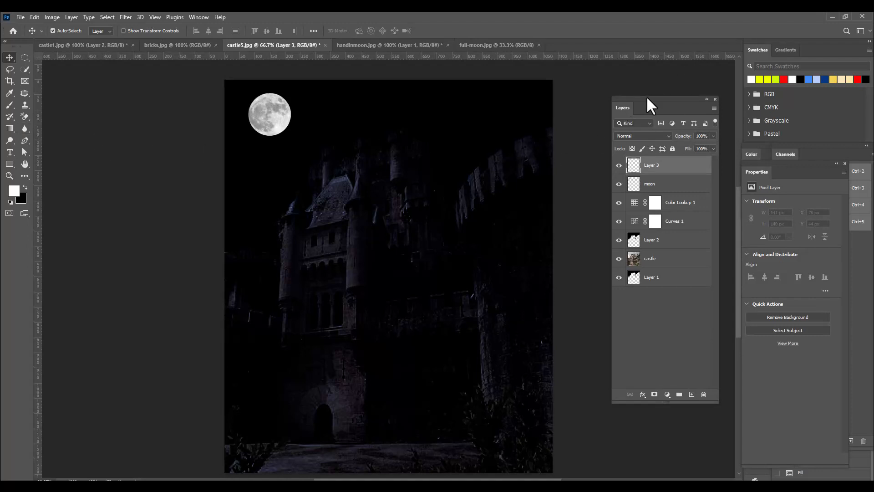
drag(647, 98, 630, 97)
click(634, 136)
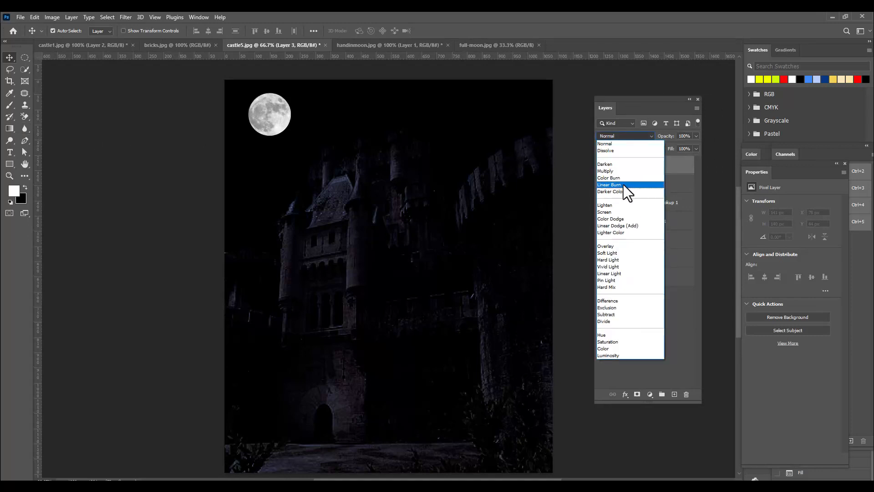
click(619, 219)
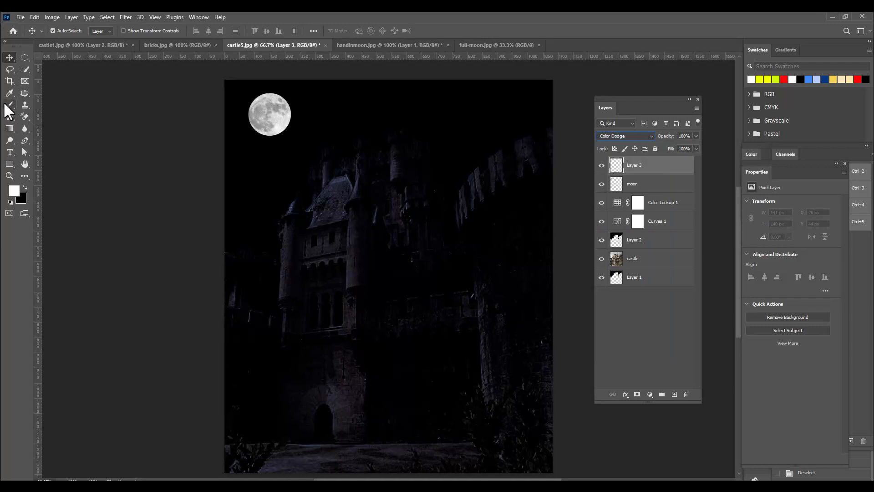
Set up the Brush tool with a soft round 600 px tip, 0% hardness and 40% flow
drag(10, 105, 39, 102)
click(58, 29)
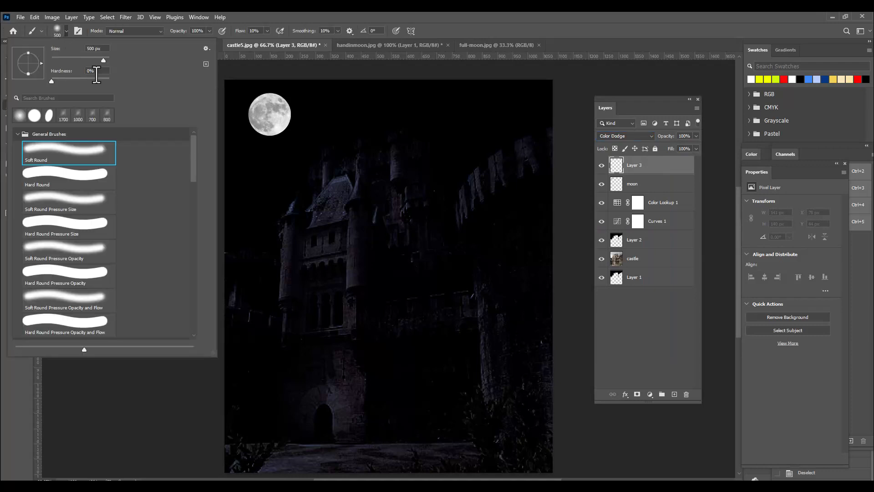
click(475, 28)
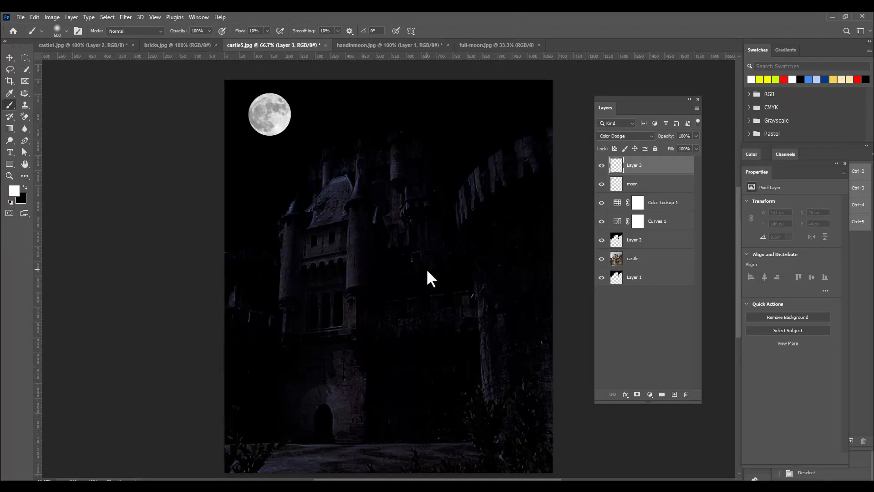
key(bracketleft)
key(bracketleft)
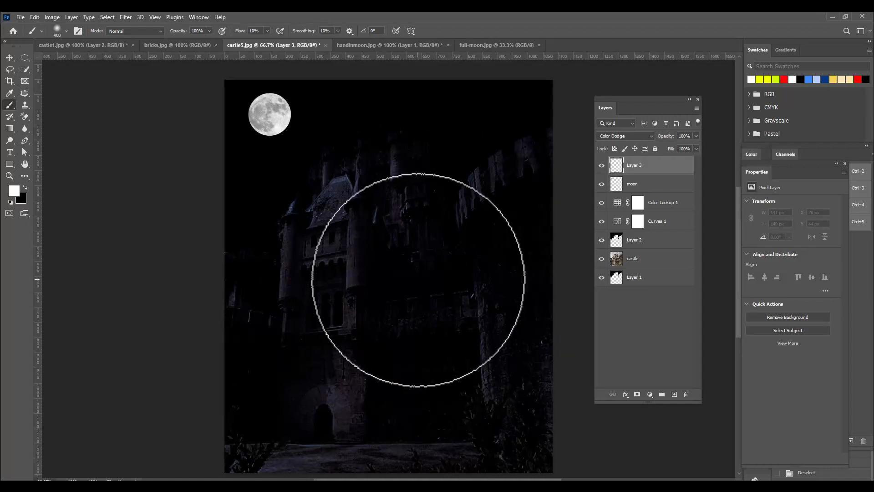
key(bracketright)
key(bracketright)
key(bracketright)
key(bracketright)
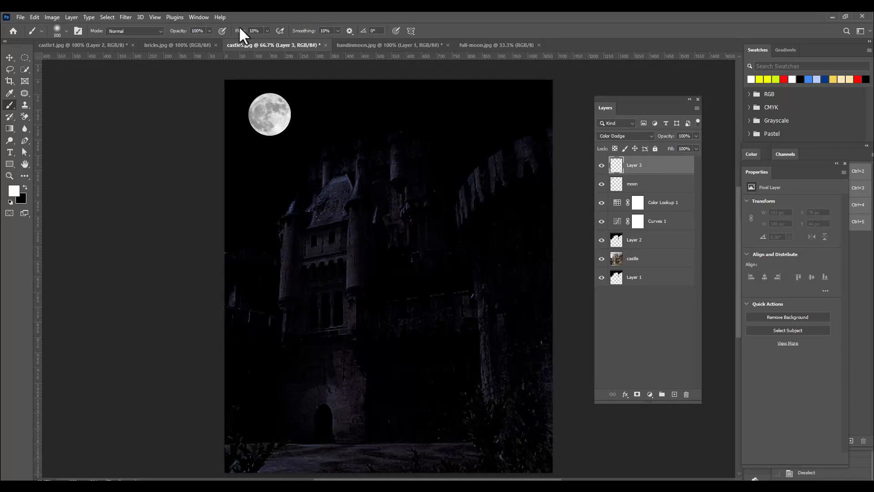
click(266, 31)
click(260, 31)
text(4)
Turn off Transparency Shapes Layer in the blending options of the Color Dodge layer
double_click(660, 171)
drag(586, 263, 552, 110)
click(617, 212)
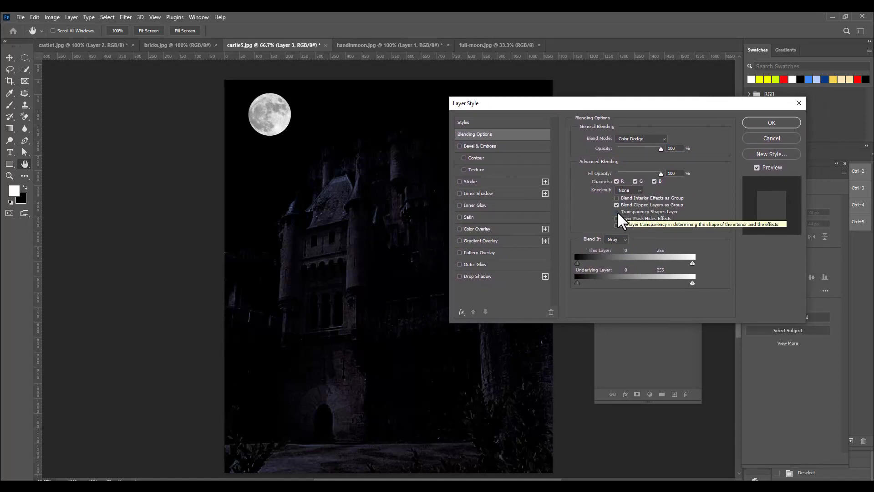
click(618, 212)
drag(644, 106, 593, 120)
click(716, 136)
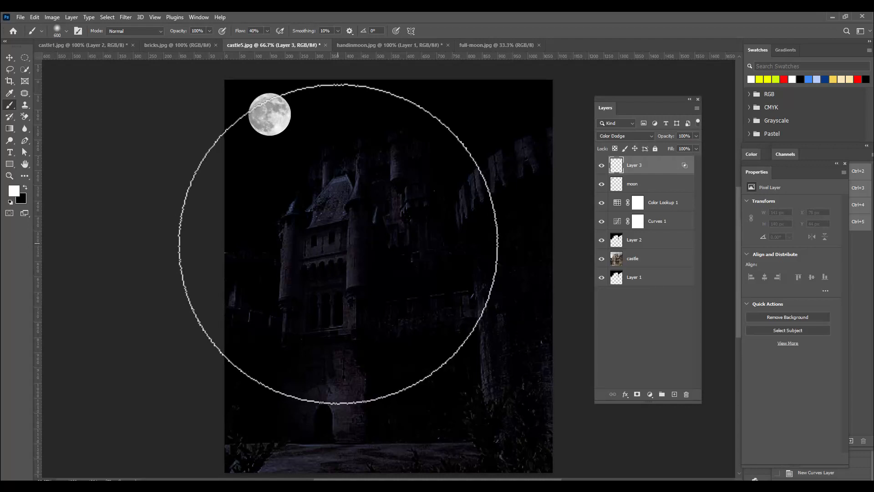
Paint broad white moonlight over the castle towers, lower walls, bushes and far-left wall with 500 to 800 px soft brush sizes
drag(338, 243, 353, 234)
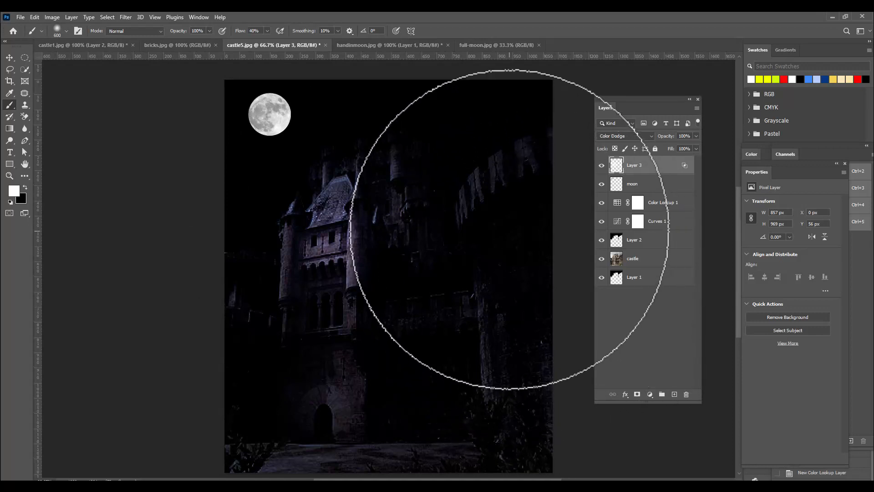
click(464, 189)
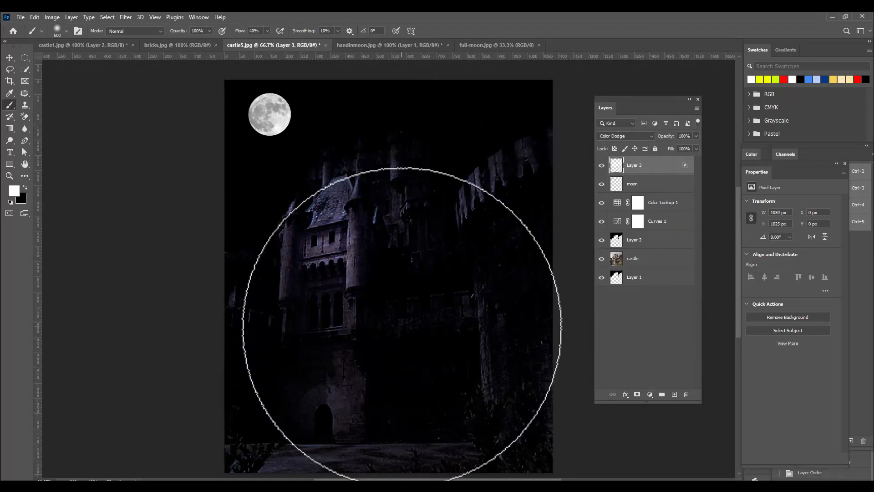
key(bracketright)
key(bracketright)
click(426, 320)
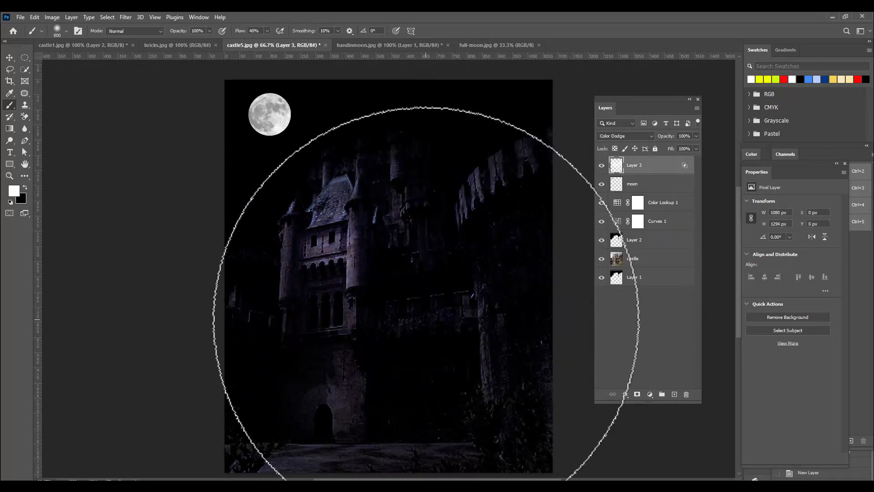
click(330, 402)
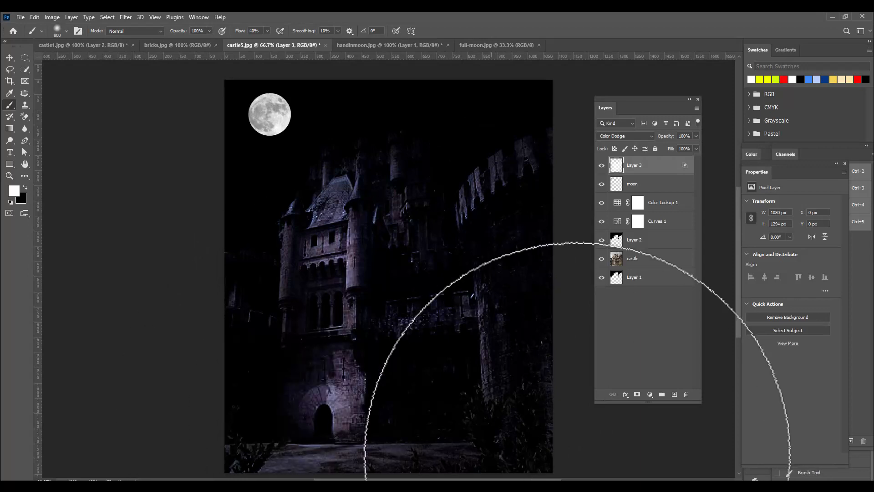
click(480, 401)
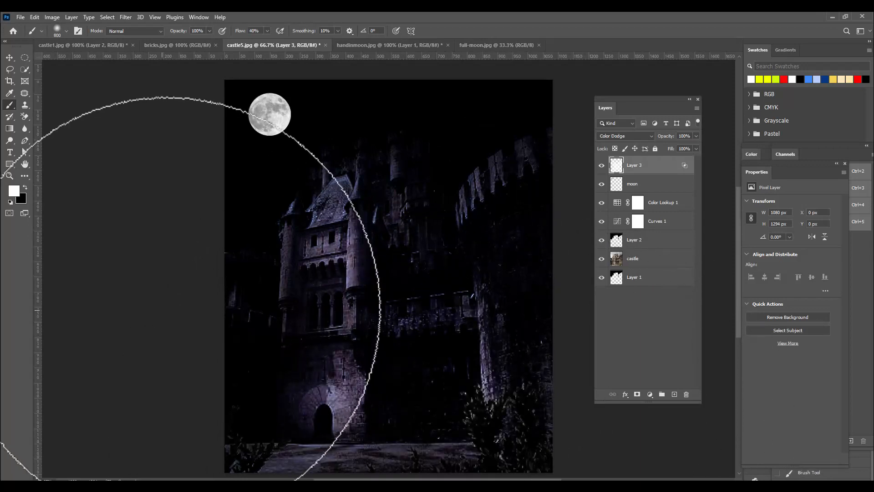
key(bracketleft)
key(bracketleft)
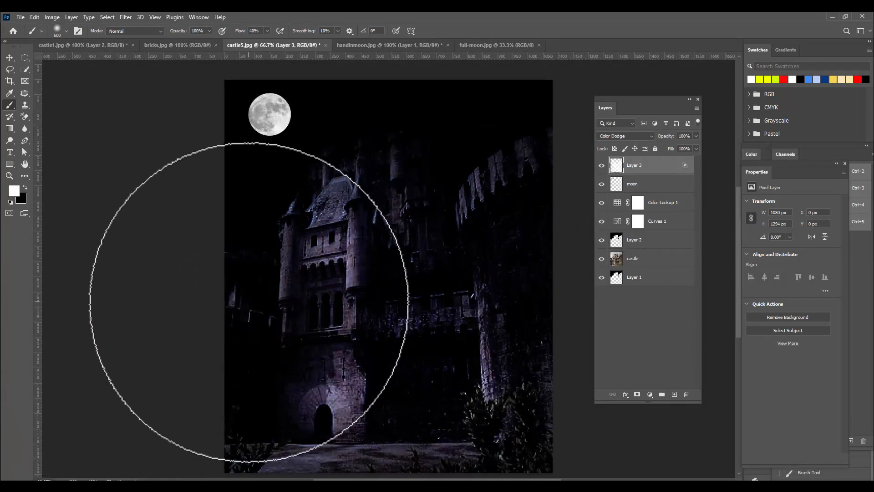
key(bracketleft)
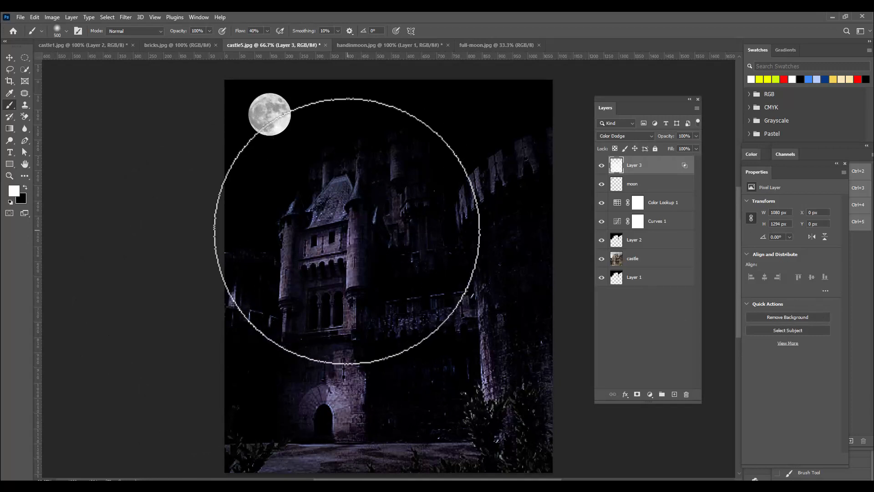
Raise the brush flow to 77% and paint stronger highlights on the rear tower and the right-hand battlements with a 500 px brush
click(267, 31)
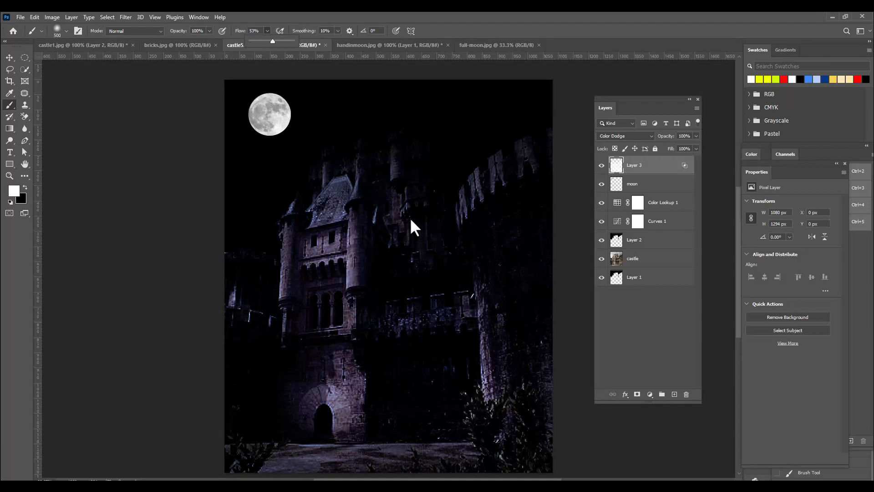
key(bracketright)
click(406, 220)
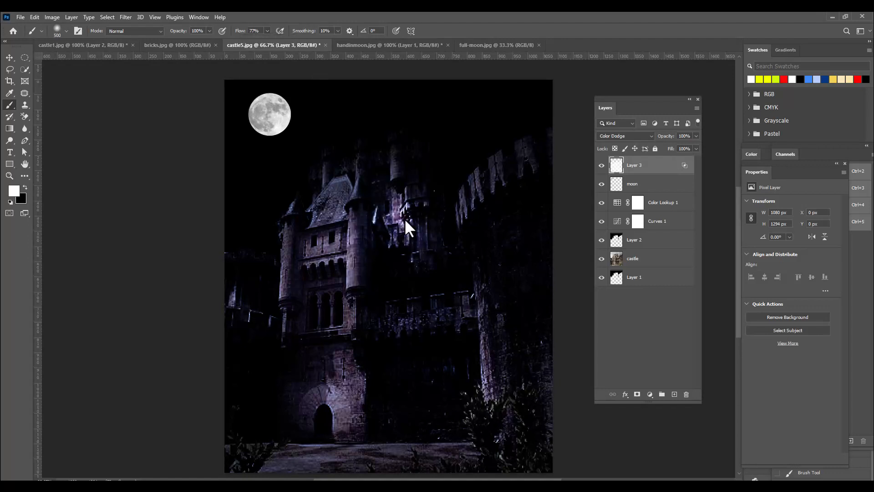
click(405, 221)
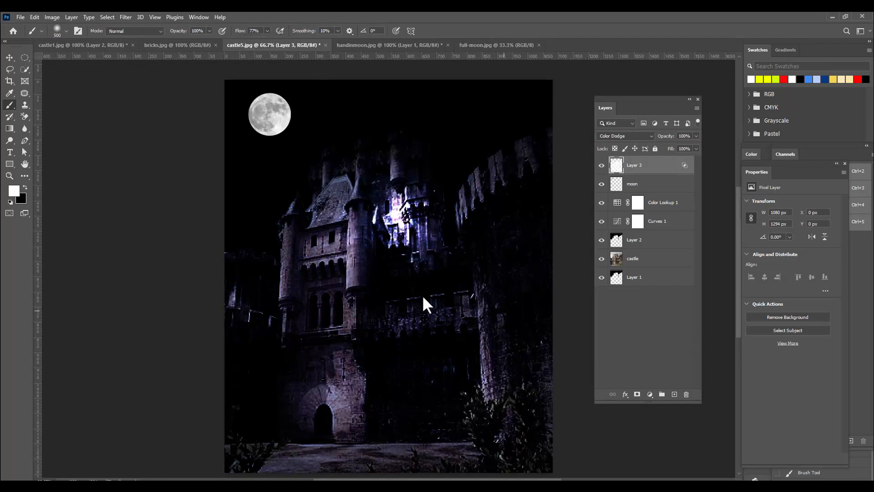
click(522, 184)
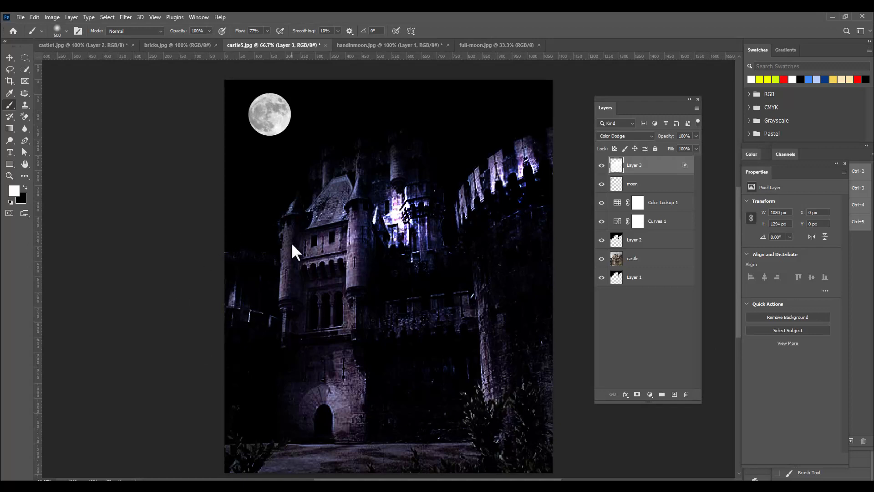
Reduce the brush to 250 px and brighten the roof and turrets of the front tower
key(bracketleft)
key(bracketleft)
key(bracketleft)
key(bracketleft)
key(bracketleft)
key(bracketleft)
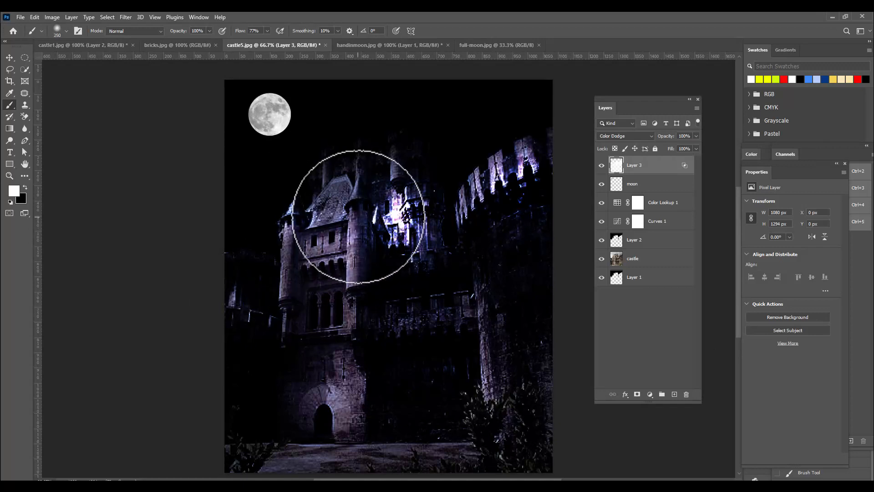
click(349, 200)
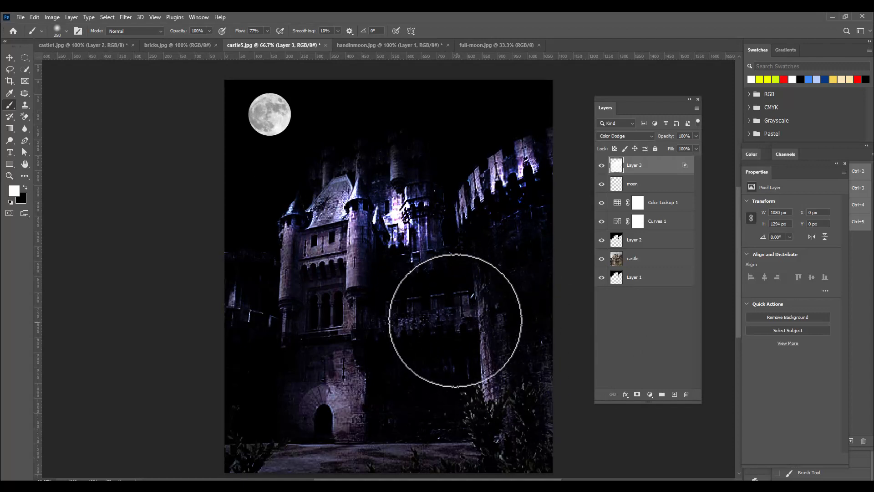
Paint moonlight along the central battlement wall and the far-left wall, enlarging the brush from 300 to 500 px
key(bracketright)
click(449, 308)
click(393, 317)
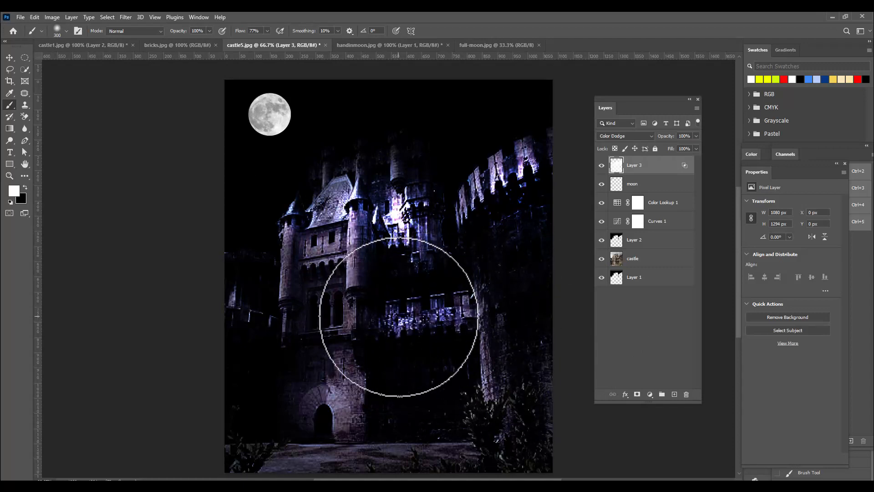
key(bracketright)
key(bracketright)
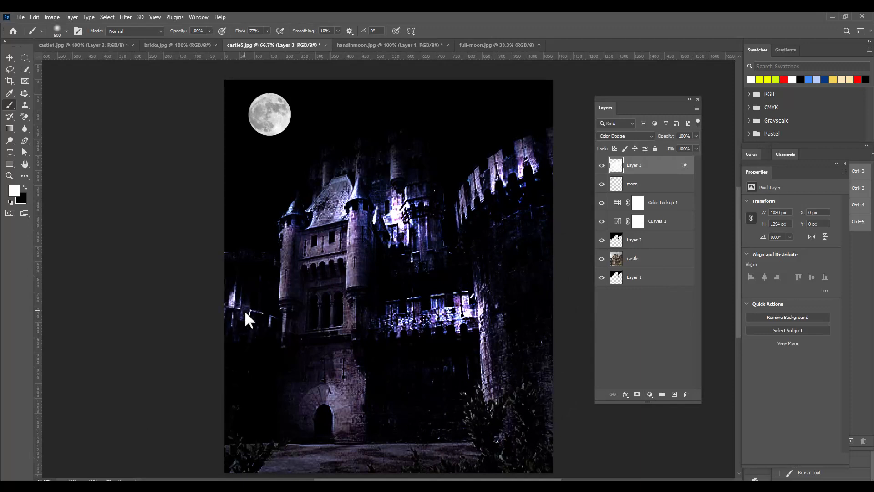
click(279, 272)
Brighten the upper windows and the arched windows of the front tower with a smaller soft brush
key(bracketleft)
key(bracketleft)
key(bracketleft)
click(324, 246)
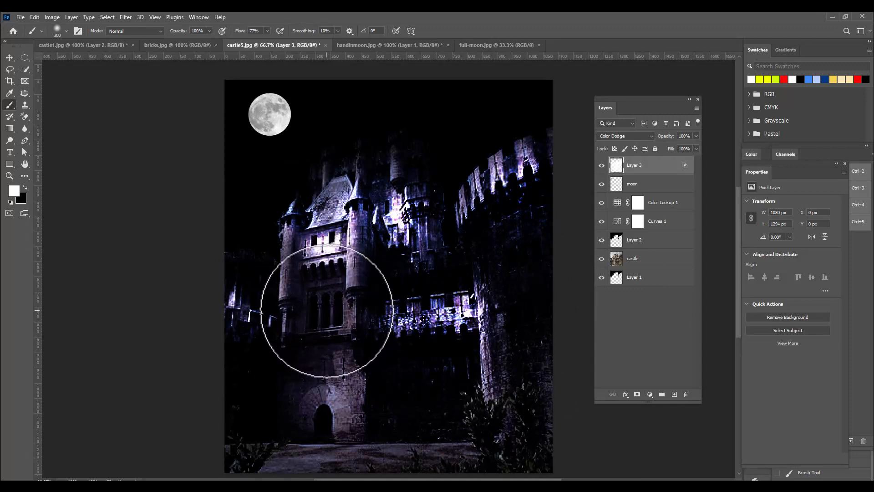
key(bracketright)
click(326, 310)
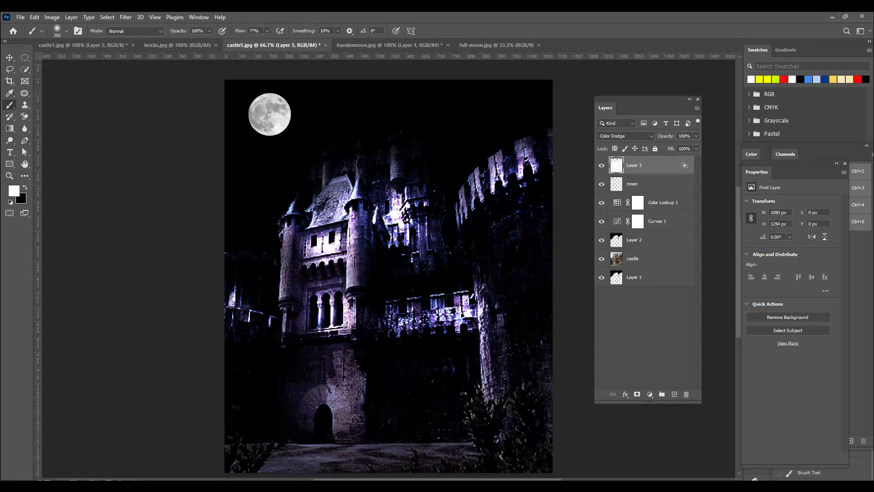
Paint moonlight over the bushes and path with a 400 px brush, and brighten the right-hand tower wall with a 600 px brush
key(bracketright)
key(bracketright)
click(473, 437)
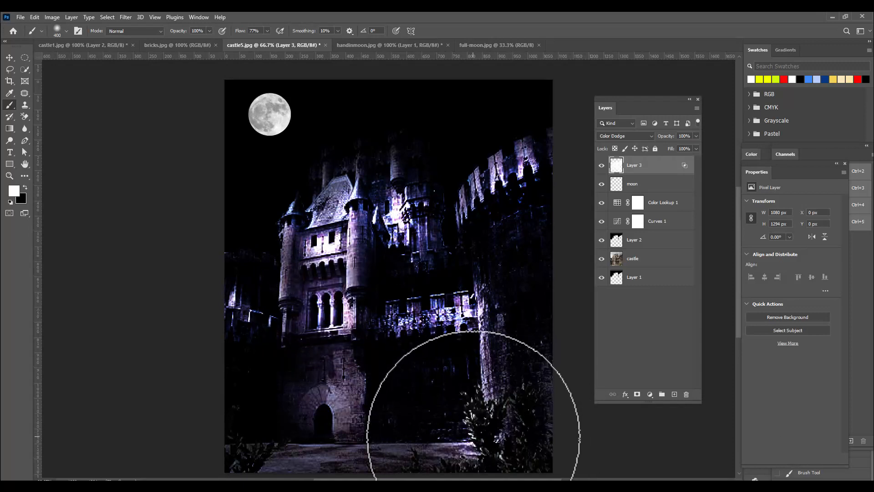
click(473, 437)
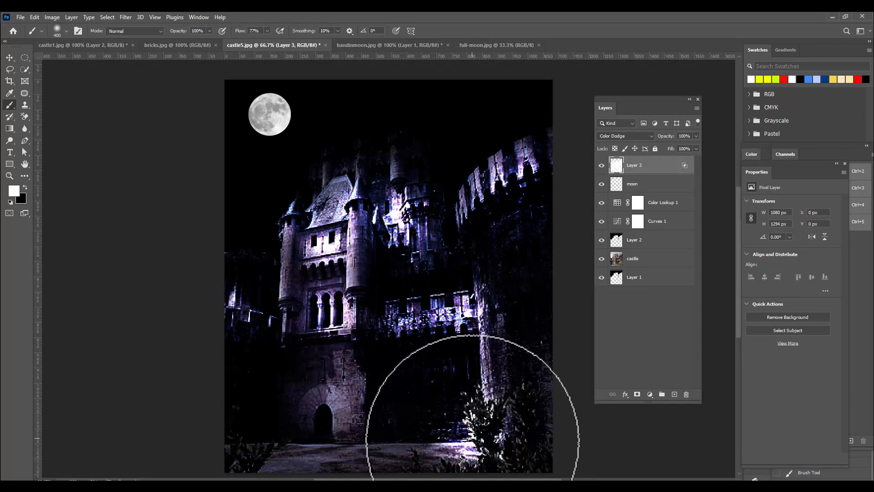
click(339, 442)
click(294, 443)
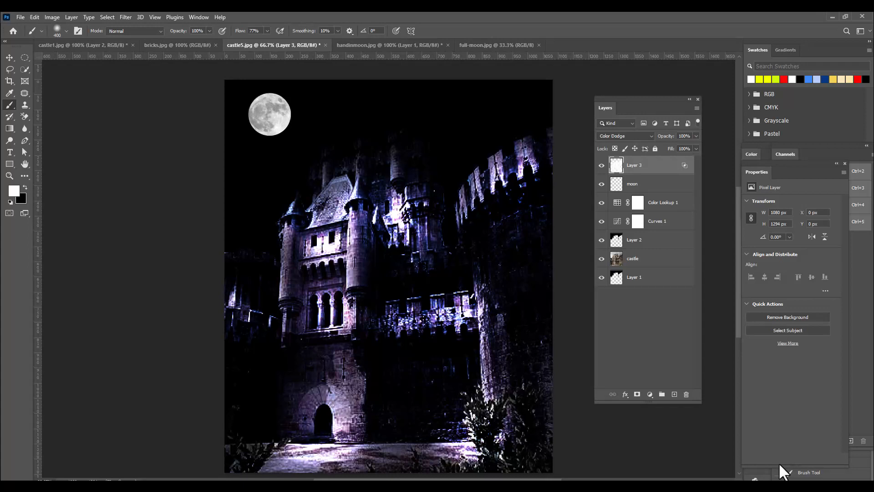
key(bracketright)
key(bracketright)
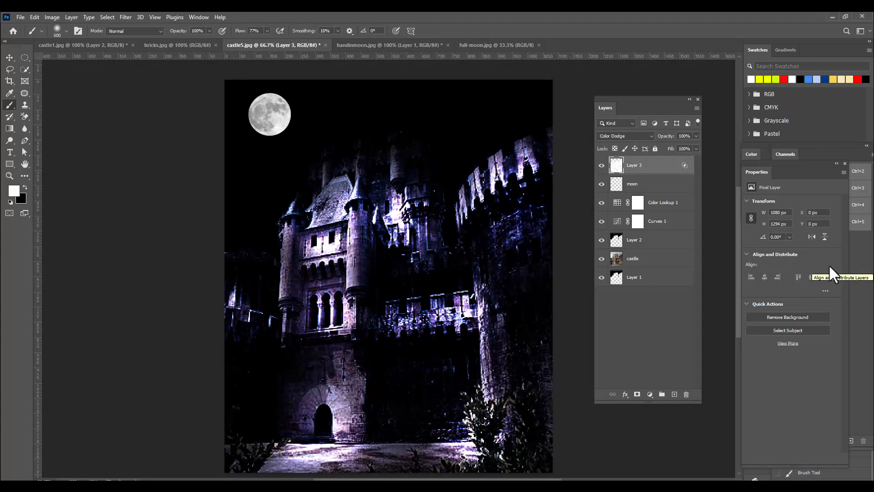
Create a new layer directly above the moon layer and set its blending mode to Linear Dodge (Add)
click(660, 184)
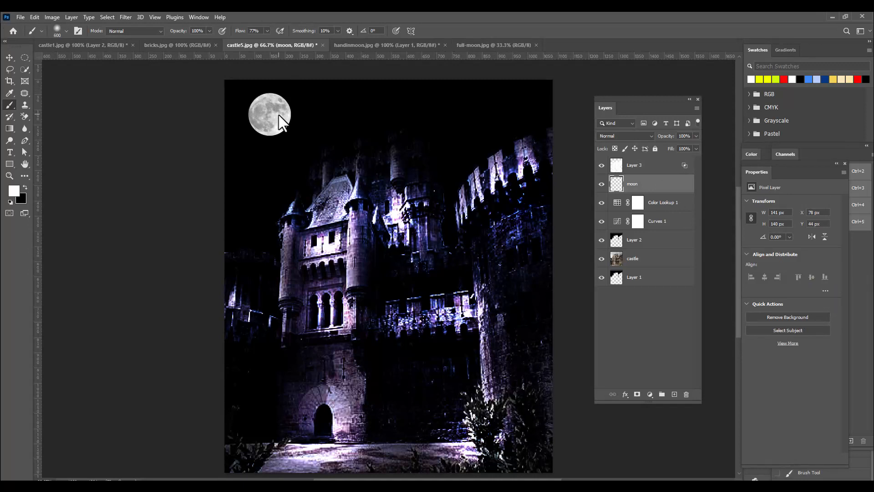
click(675, 394)
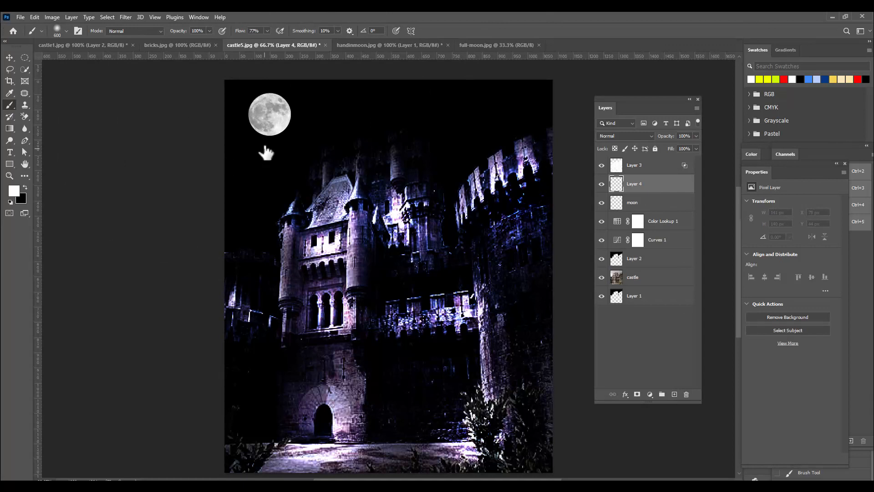
click(623, 136)
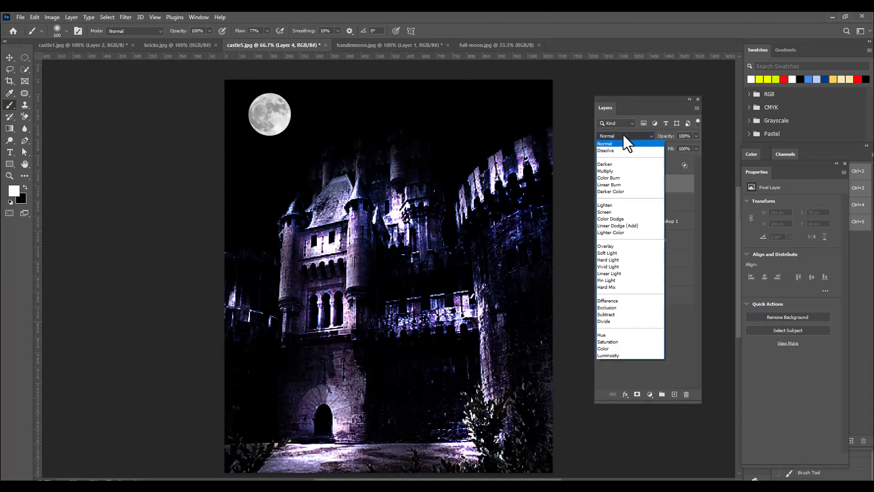
click(646, 232)
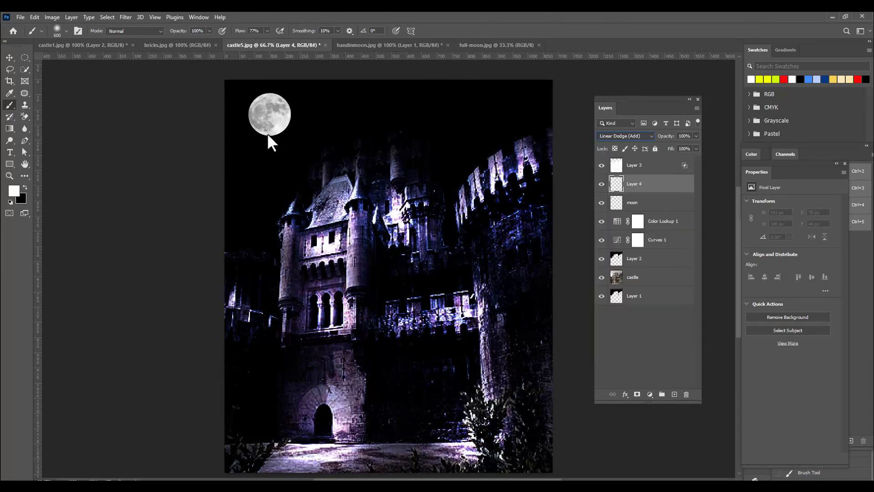
Paint a soft white glow over the moon on the new layer with a 250 px brush
click(9, 59)
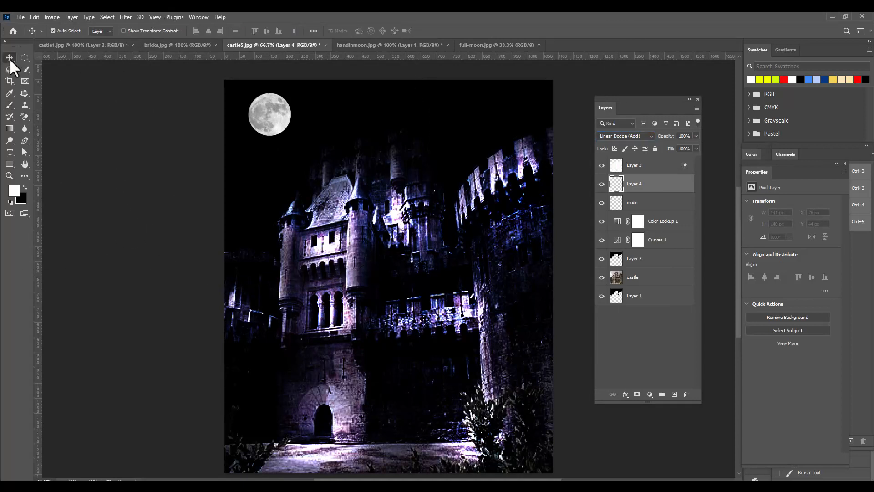
click(10, 104)
key(bracketleft)
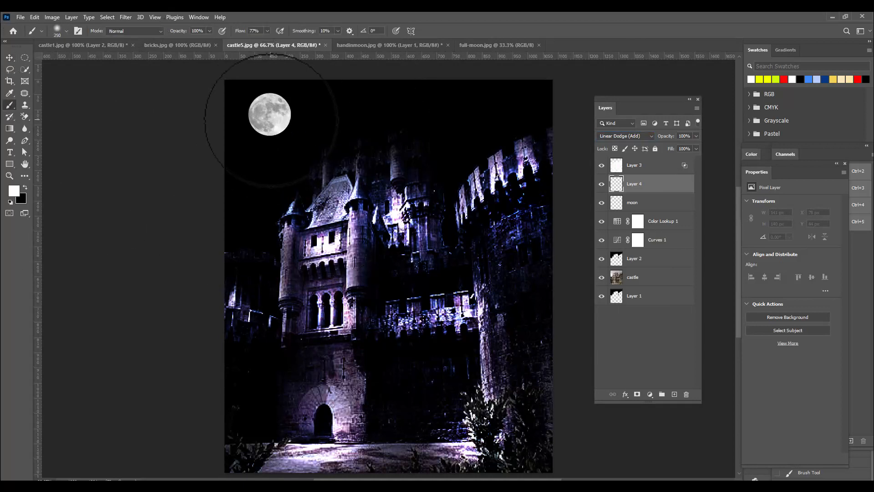
key(bracketleft)
key(bracketright)
click(269, 116)
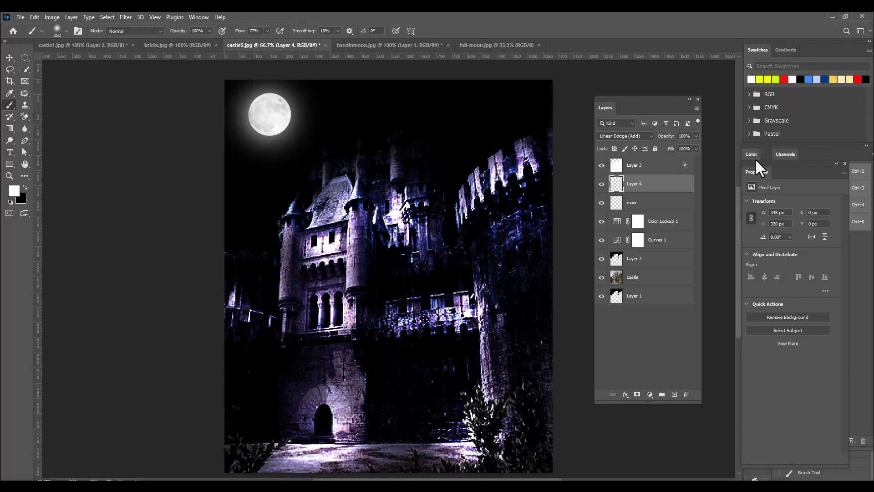
Add a Curves adjustment layer above Layer 3 and darken the midtones with a curve point at input 124, output 102
click(654, 168)
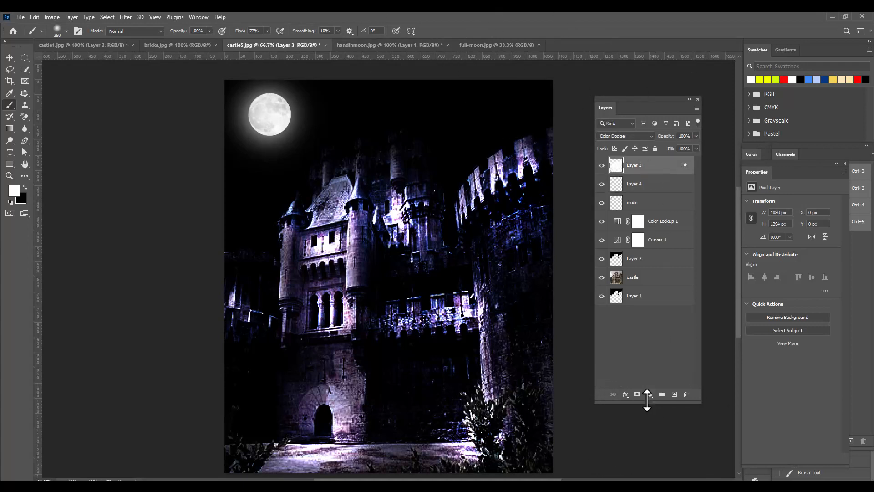
click(649, 394)
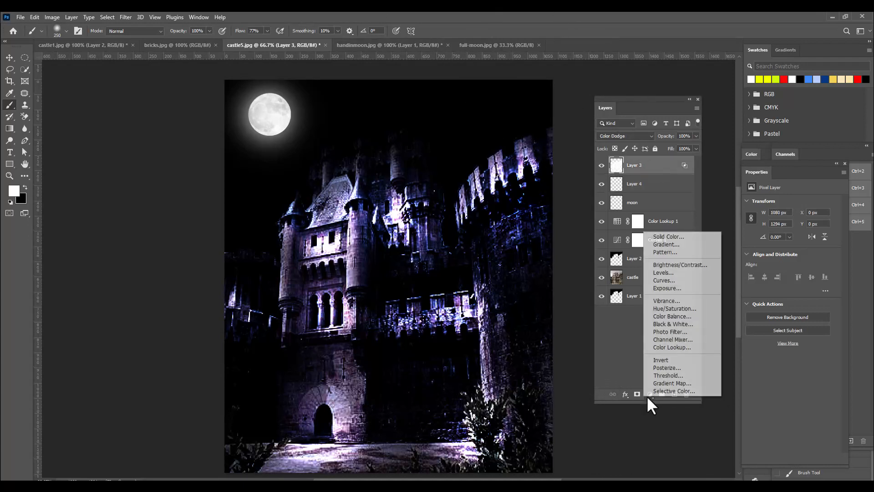
click(665, 280)
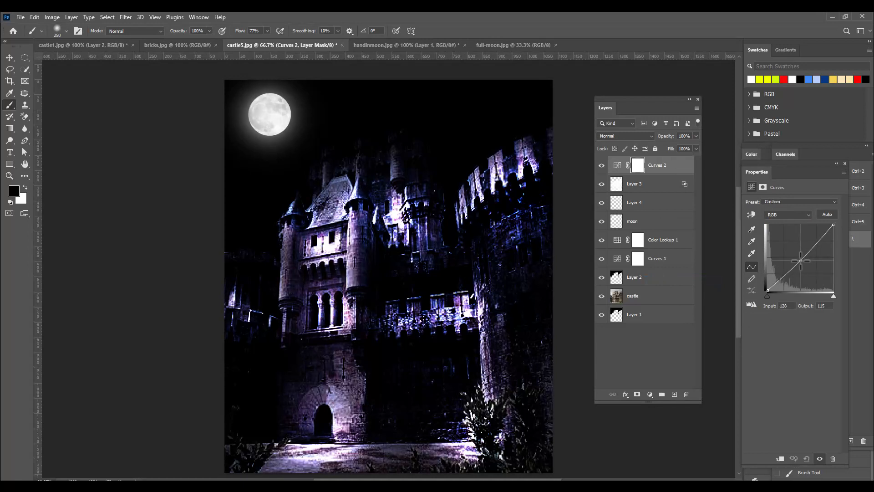
drag(800, 261, 799, 261)
mouse_move(799, 262)
mouse_down()
mouse_move(807, 267)
mouse_move(793, 257)
mouse_move(799, 262)
mouse_up()
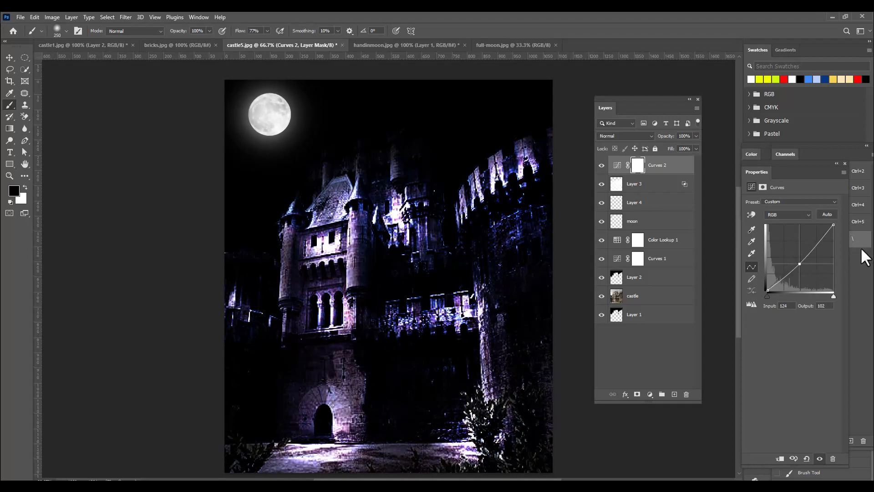
Try lowering the opacity of the Color Dodge highlight layer, Layer 3, to 83%, and return it to 100%
click(668, 187)
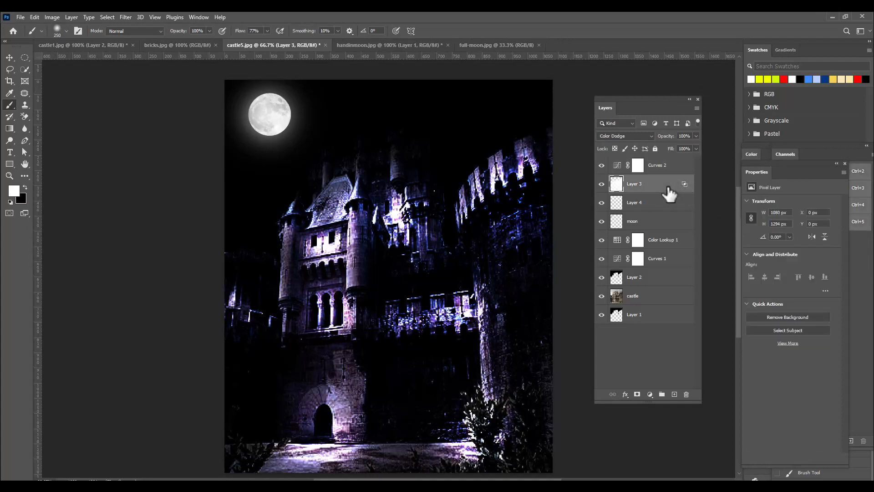
click(695, 136)
drag(692, 145, 690, 146)
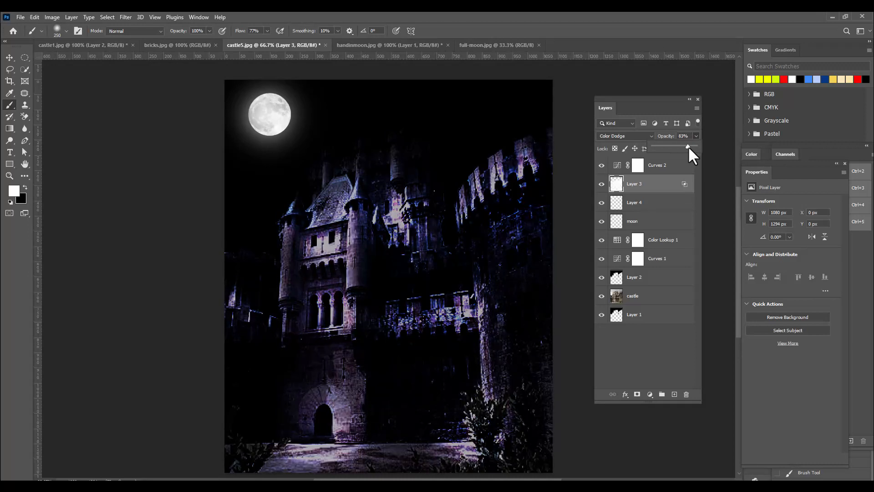
drag(688, 146, 707, 146)
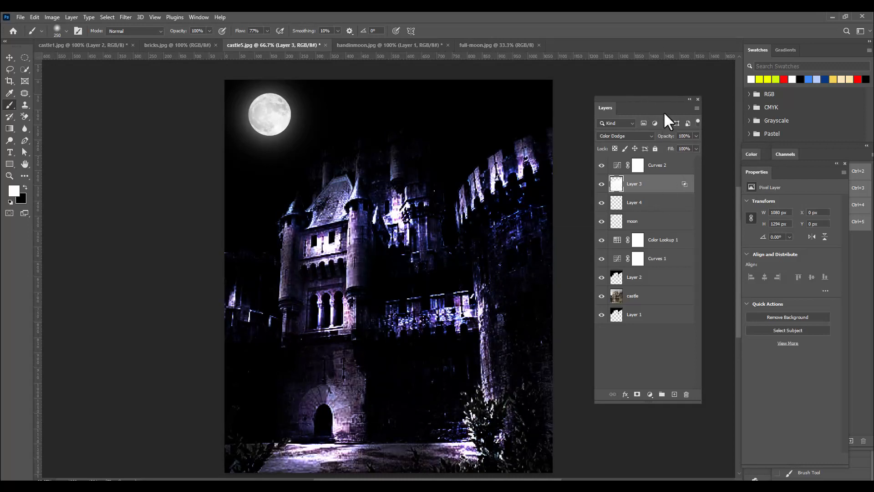
Reduce the fill of the Color Dodge highlight layer, Layer 3, to 95% to soften the painted moonlight
click(696, 136)
click(695, 149)
drag(689, 159, 681, 160)
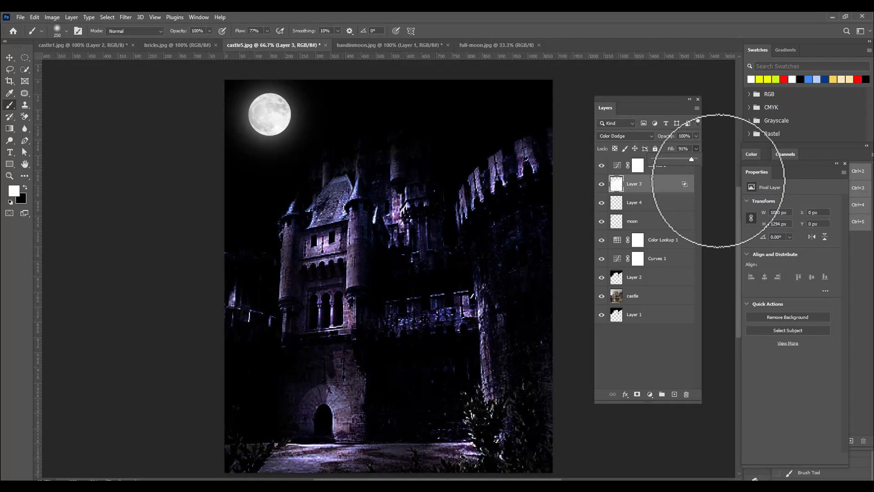
drag(692, 158, 693, 159)
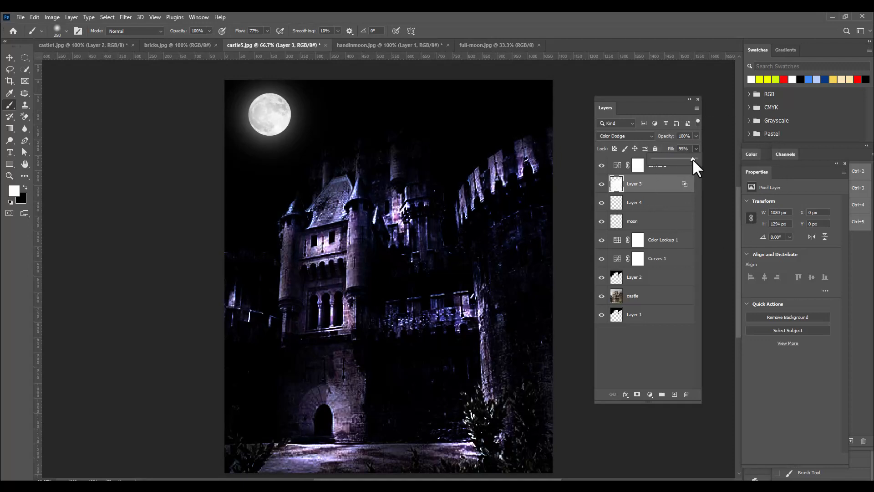